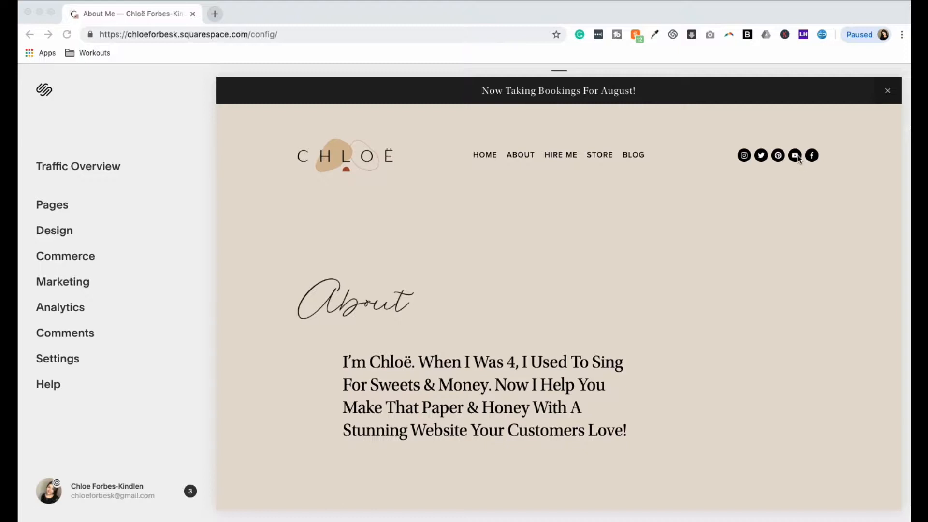
Step: Open the site's social links settings and examine the linked profiles and their icons in the page header
click(57, 360)
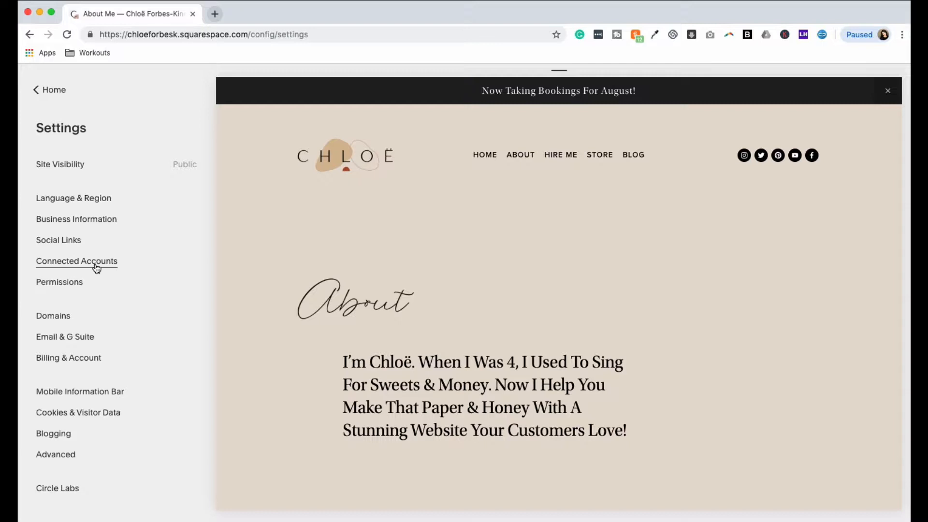
click(56, 241)
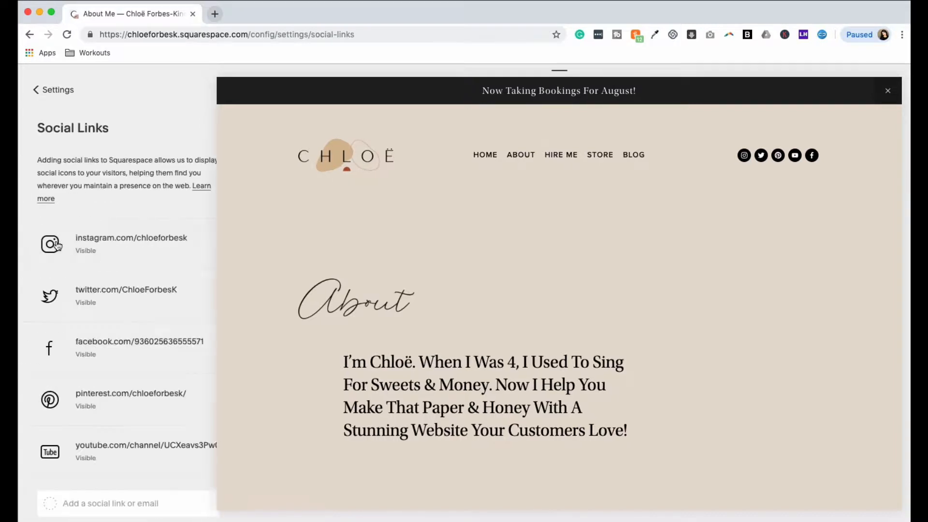
mouse_move(770, 163)
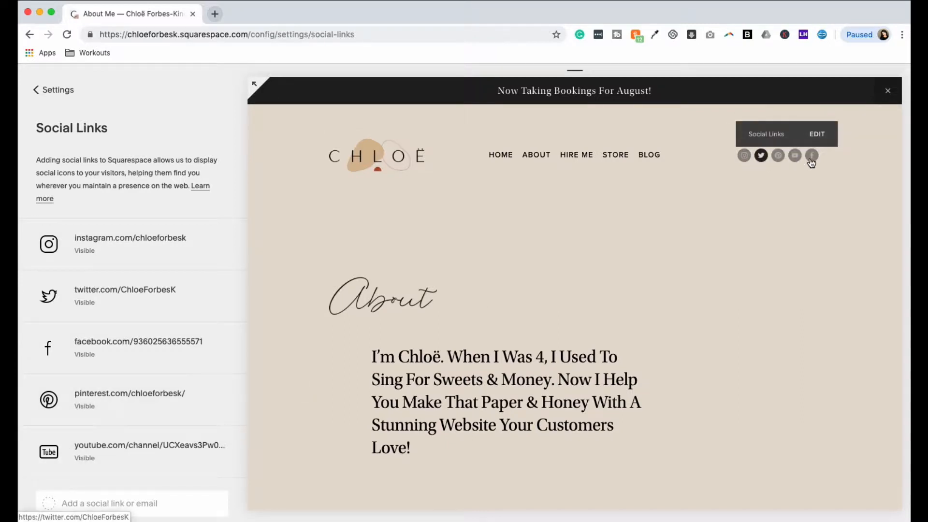
Step: Review the connected accounts in the site settings and view the services available to connect
click(52, 96)
click(106, 266)
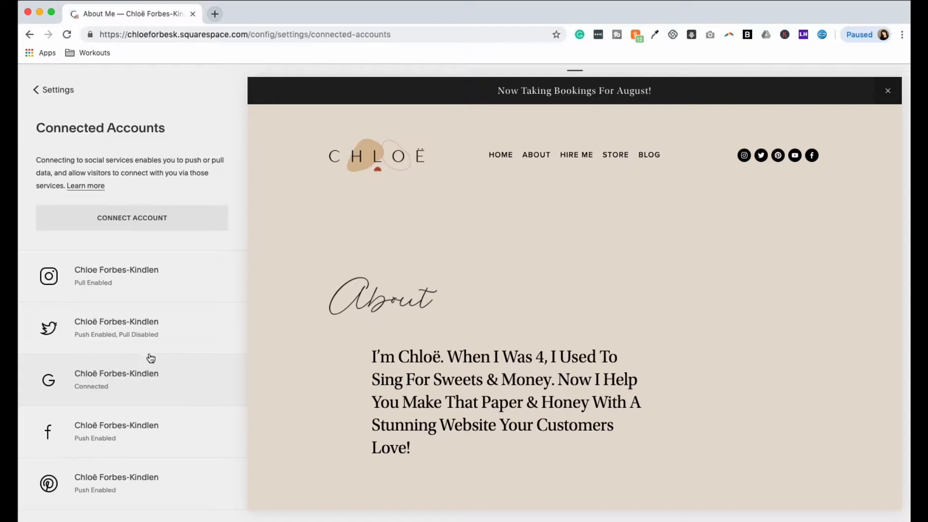
scroll(149, 358, down, 3)
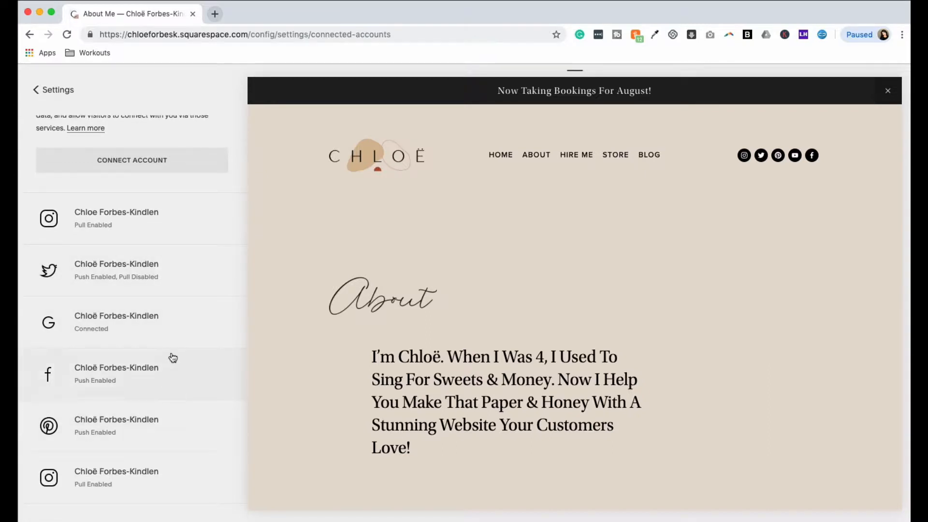
scroll(152, 316, up, 3)
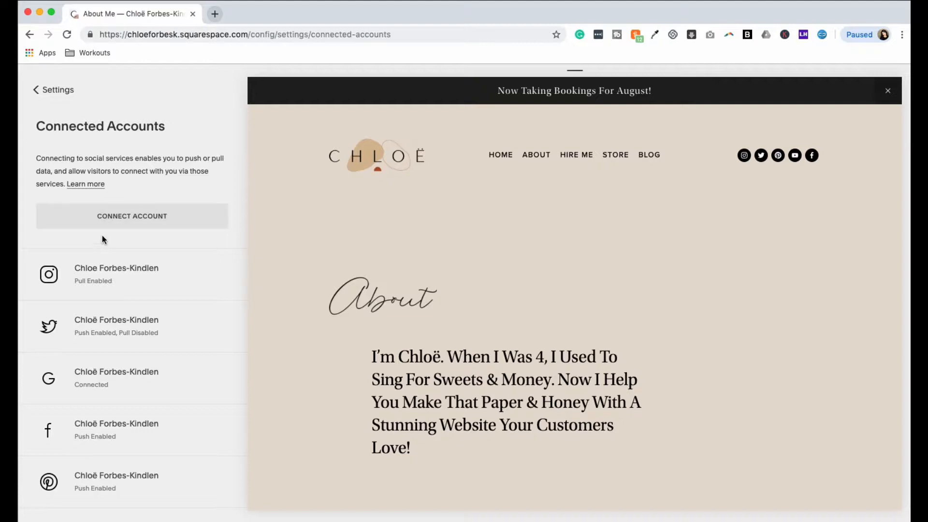
click(107, 221)
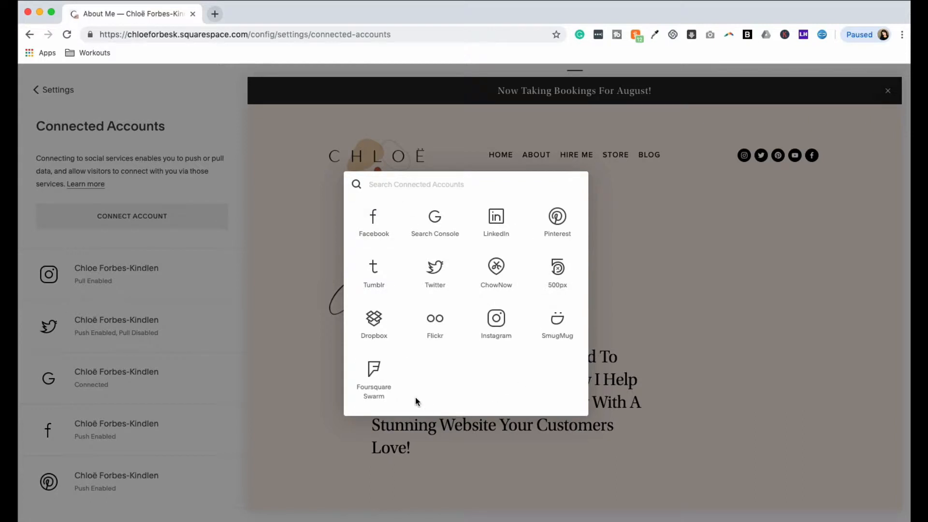
click(88, 98)
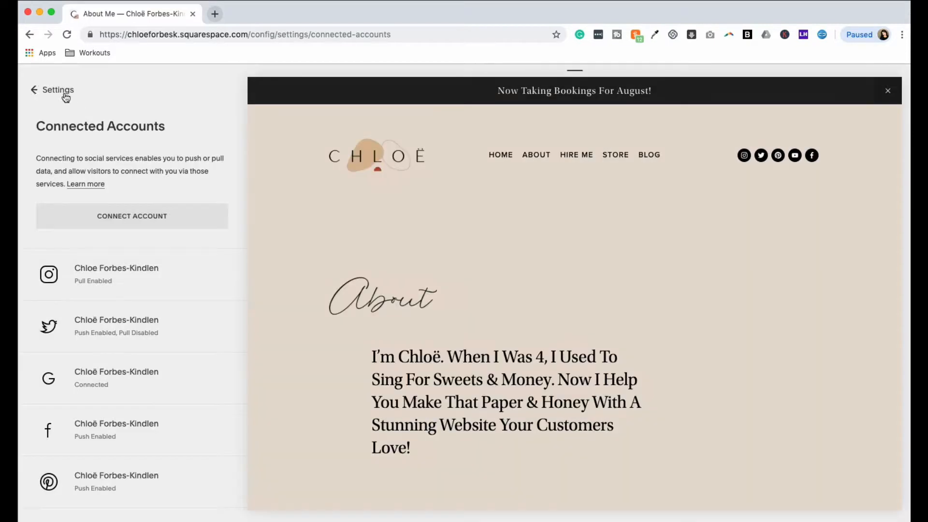
Step: Recheck the social links settings and return to the main site menu
click(51, 93)
click(65, 241)
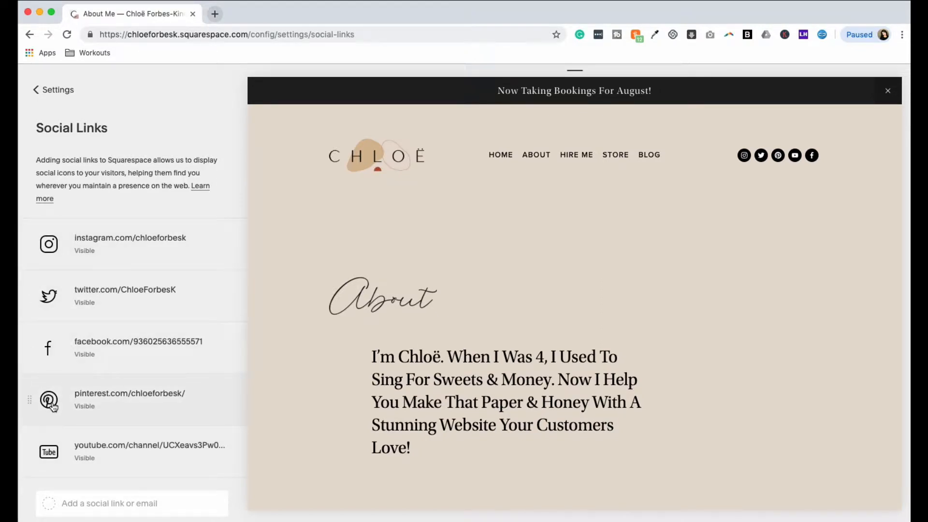
click(58, 91)
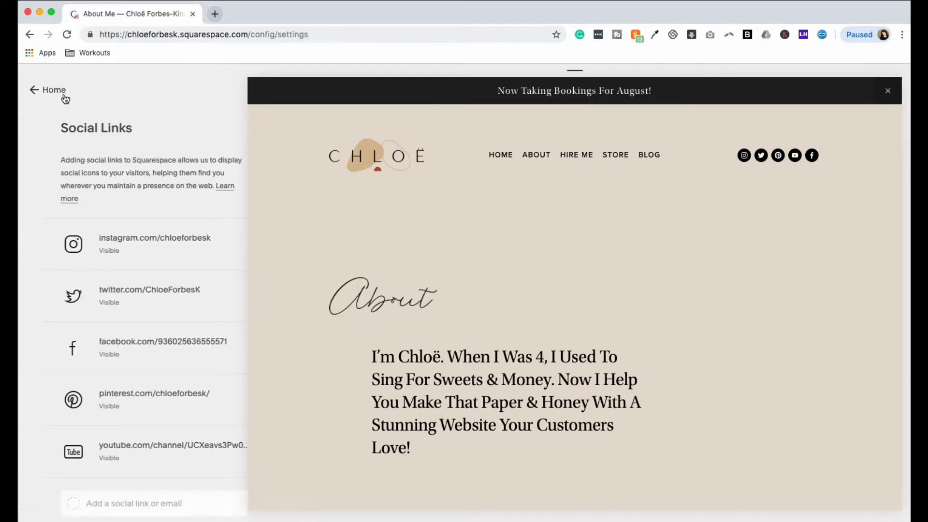
click(52, 90)
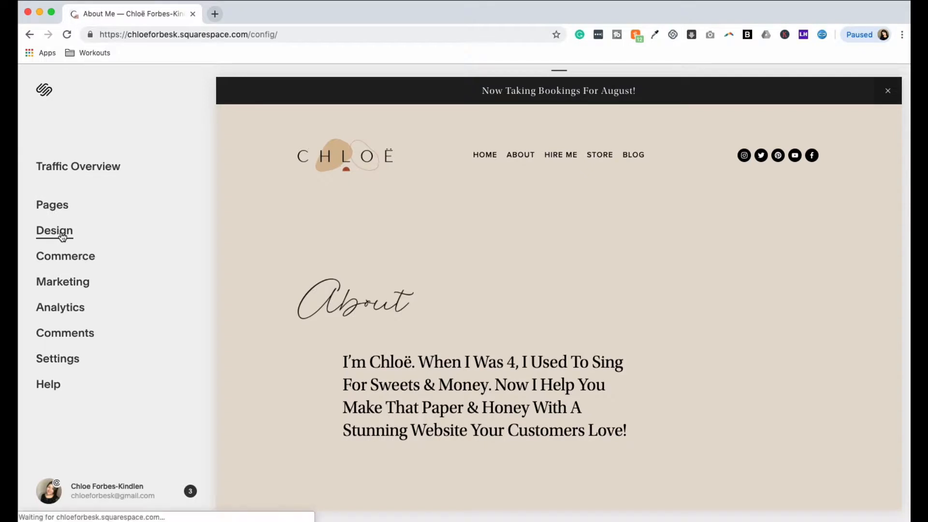
Step: Open the site styles and filter them by "header" to find the header layout options
click(62, 236)
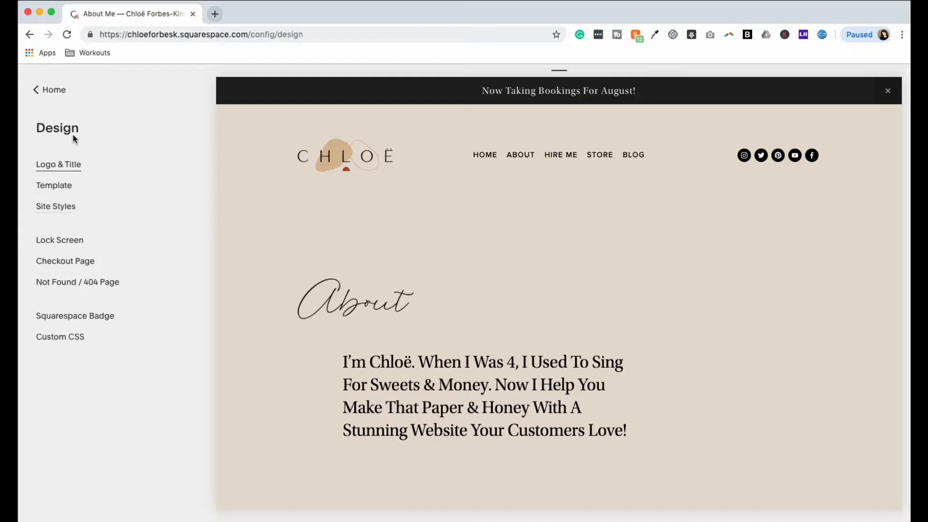
click(57, 208)
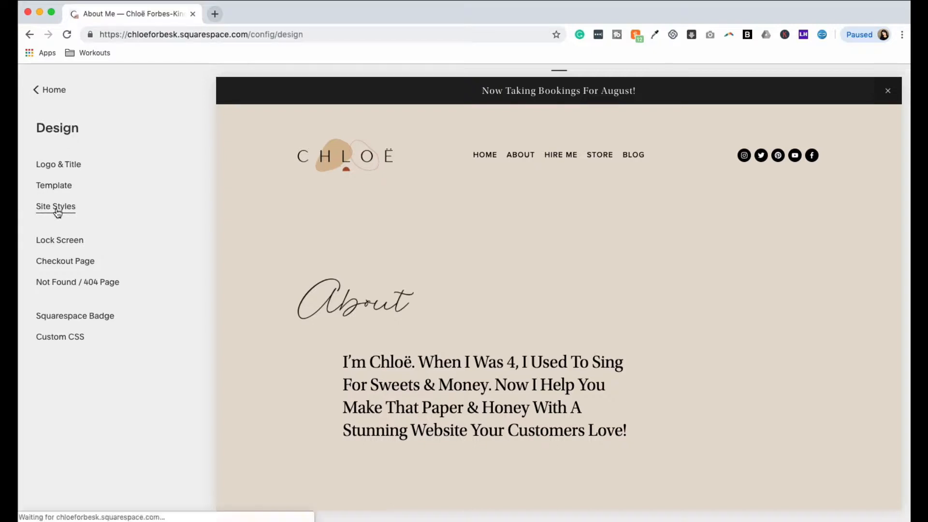
click(81, 162)
text(header)
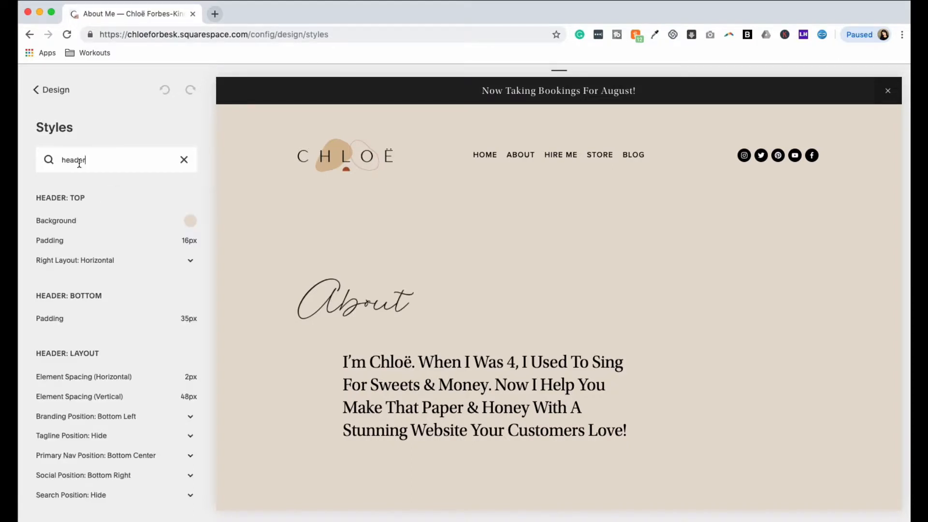
scroll(111, 306, down, 5)
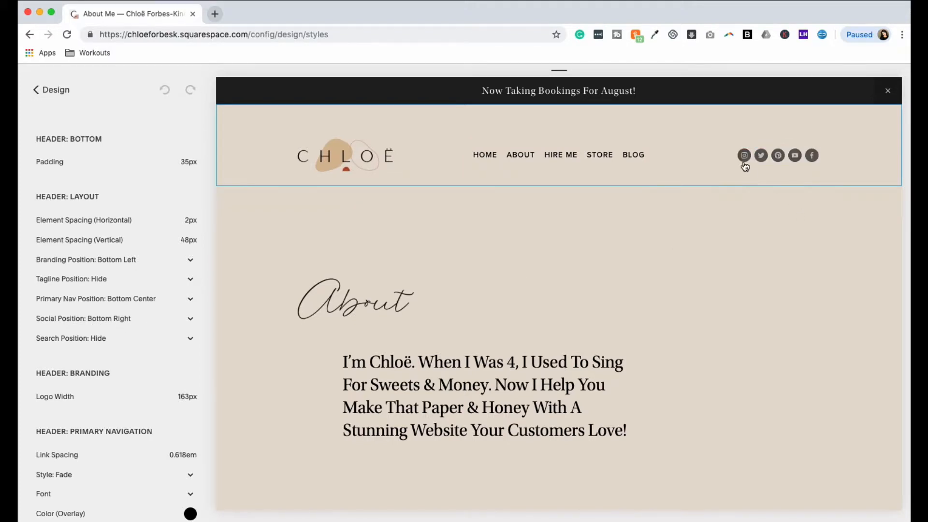
Step: Try the header's social icon position as Bottom Center and Hide, and restore it to Bottom Right
click(177, 325)
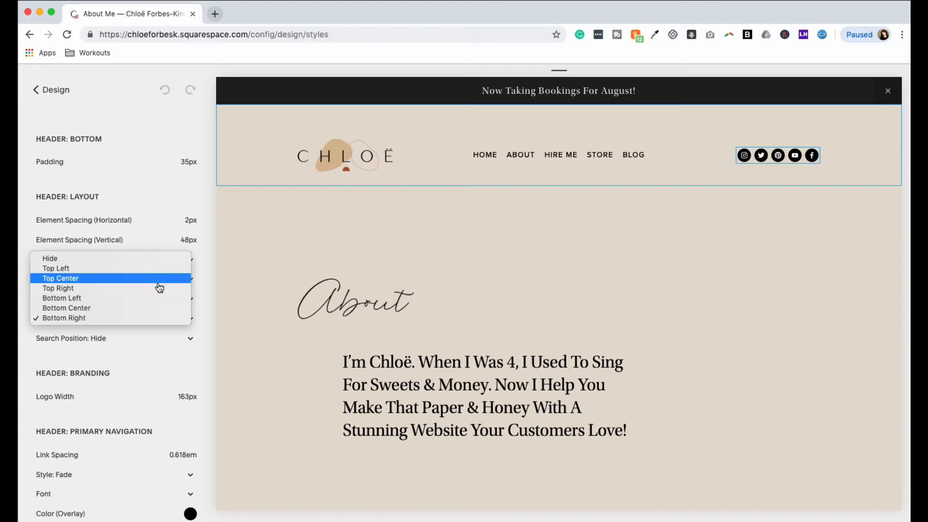
click(150, 308)
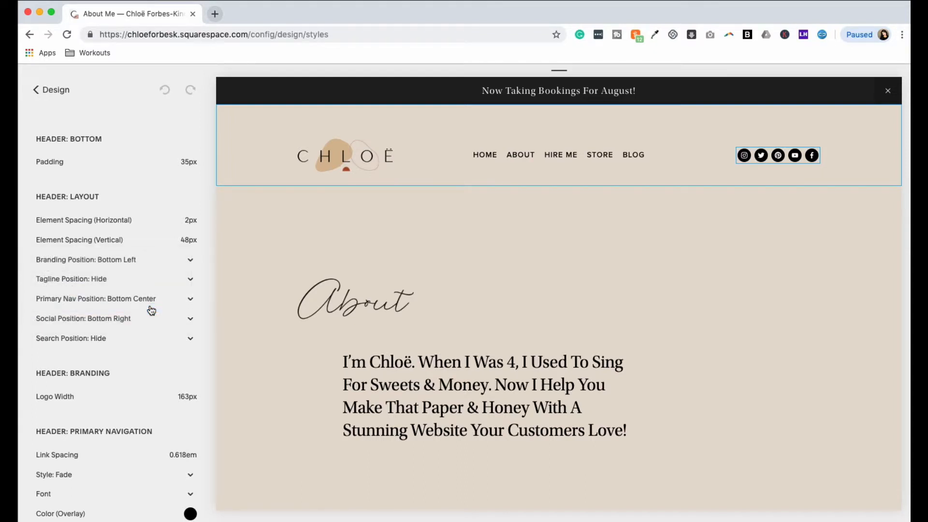
click(155, 338)
click(152, 289)
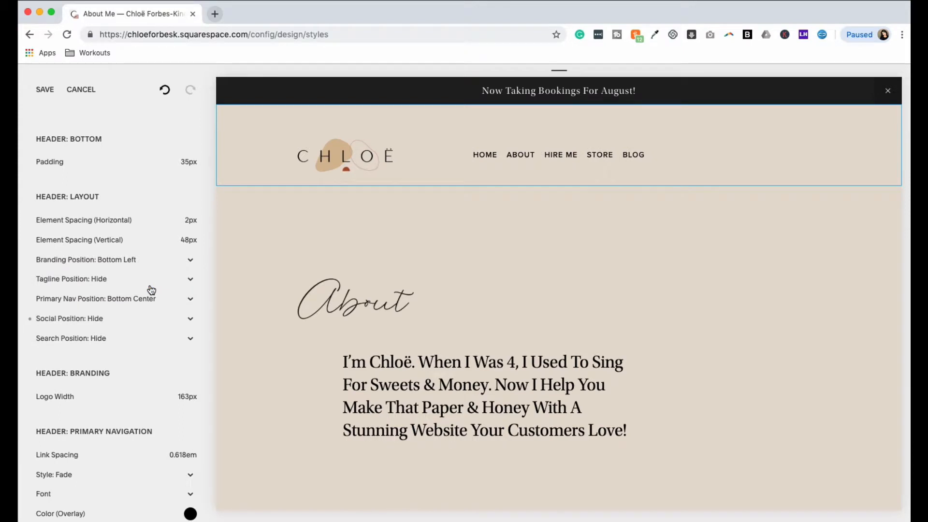
click(157, 320)
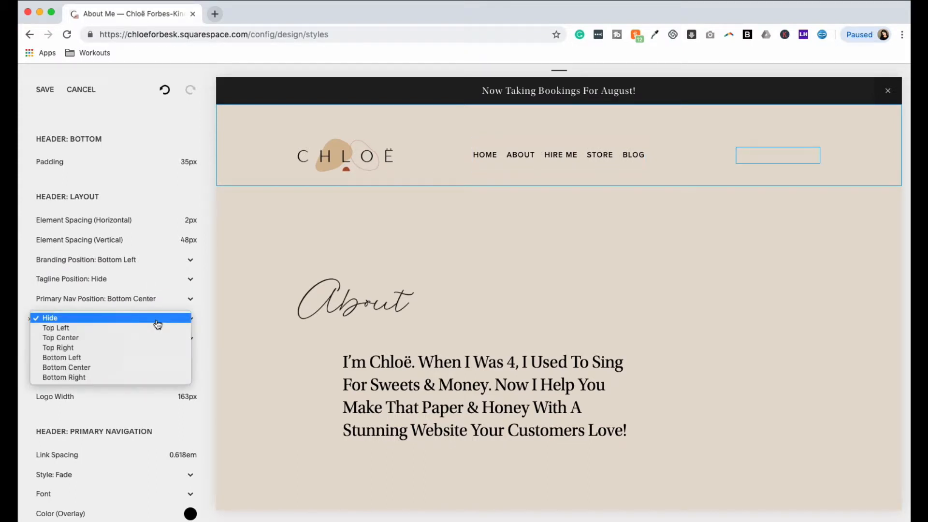
click(133, 377)
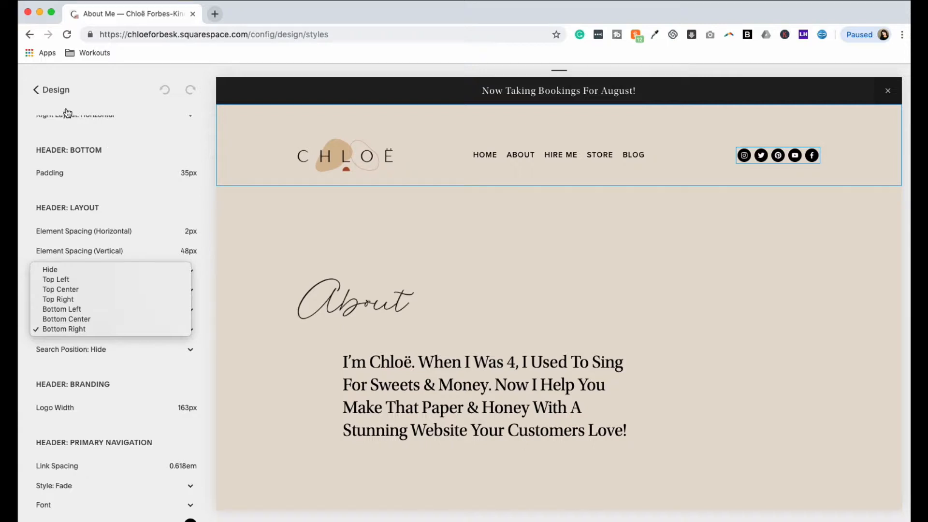
Step: Open the About page's Quote section for editing and insert a Social Links block directly below the quote text
click(58, 94)
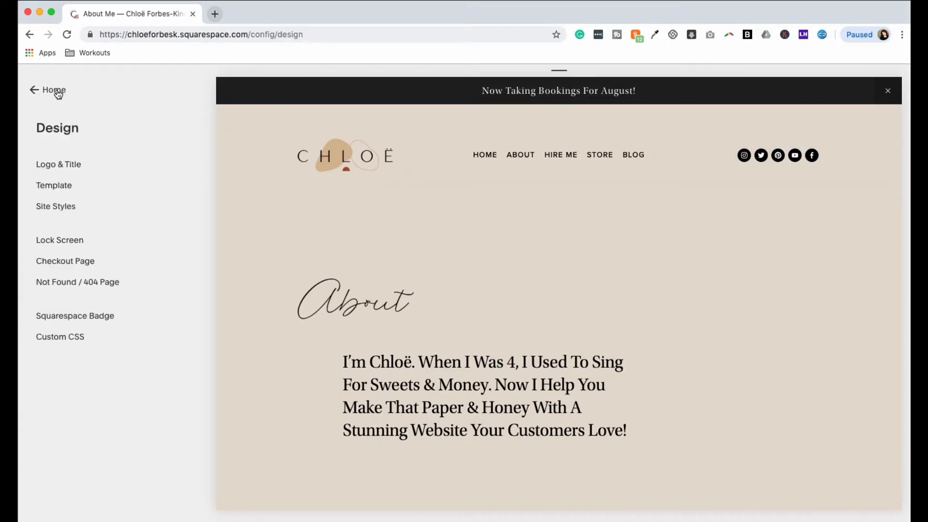
click(57, 92)
click(64, 208)
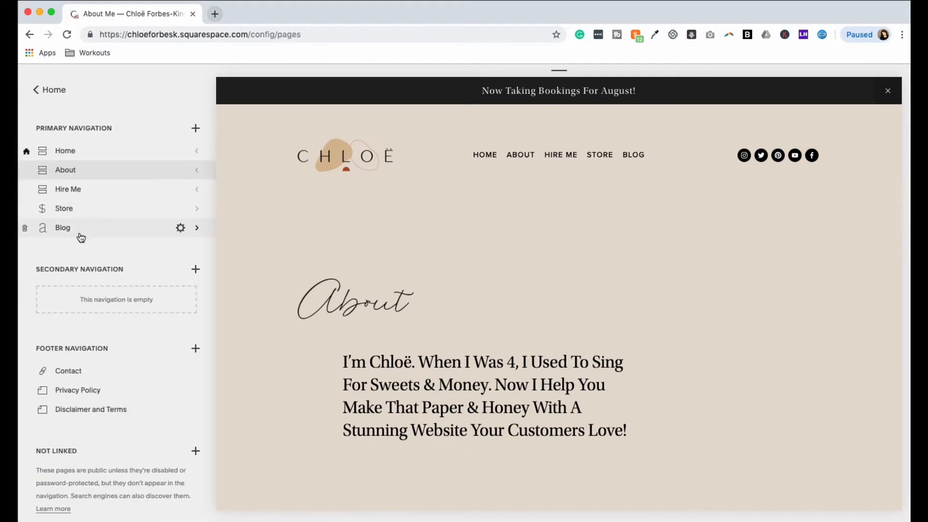
scroll(406, 224, down, 2)
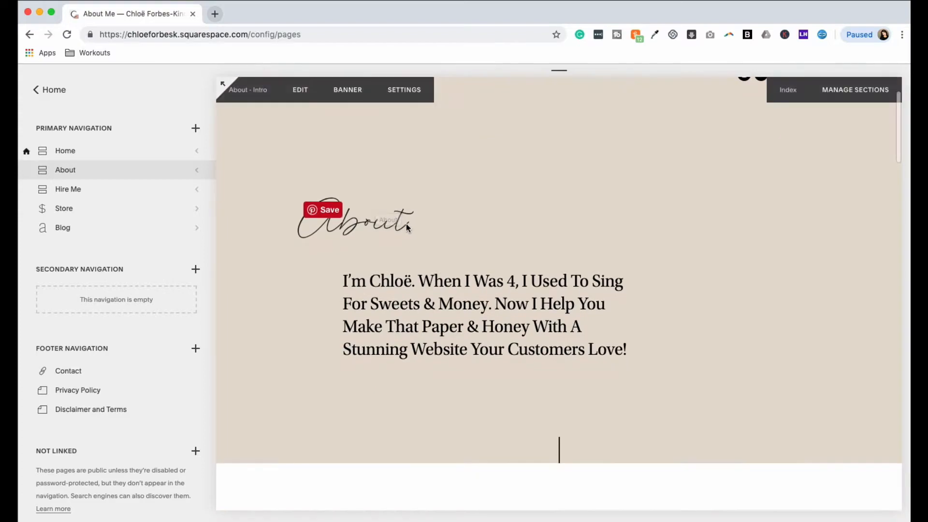
scroll(406, 224, down, 15)
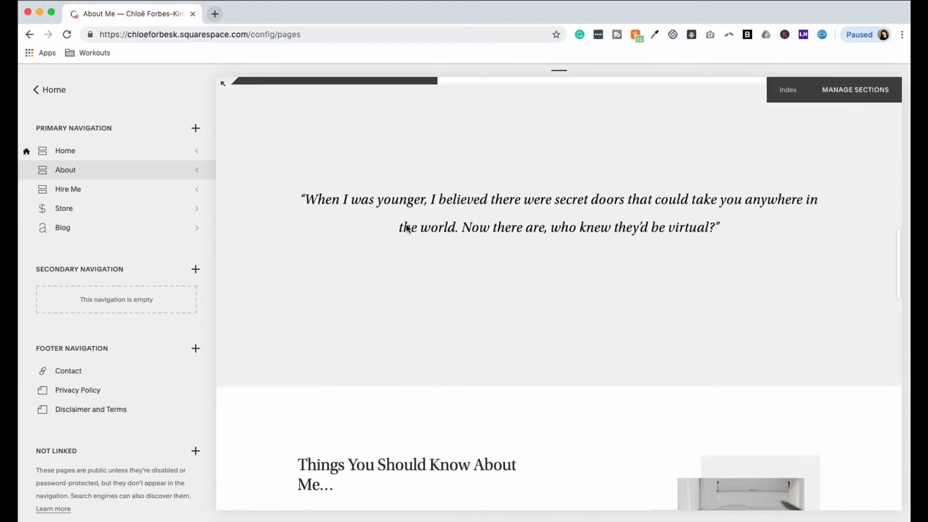
scroll(406, 227, down, 6)
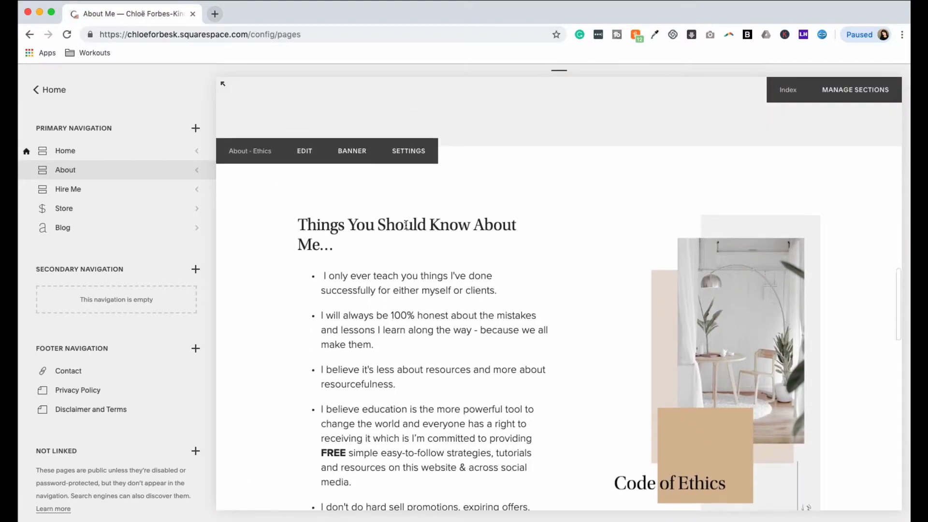
scroll(406, 225, up, 5)
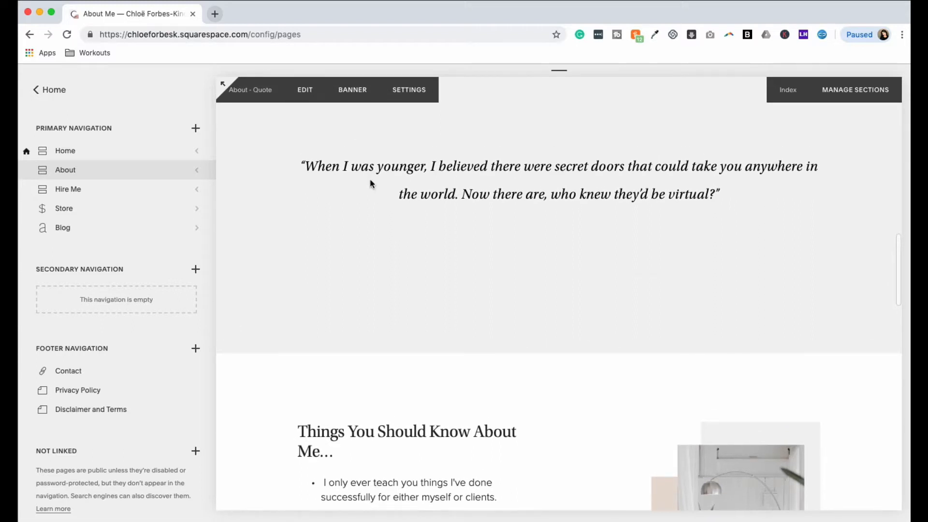
scroll(362, 174, up, 2)
click(305, 119)
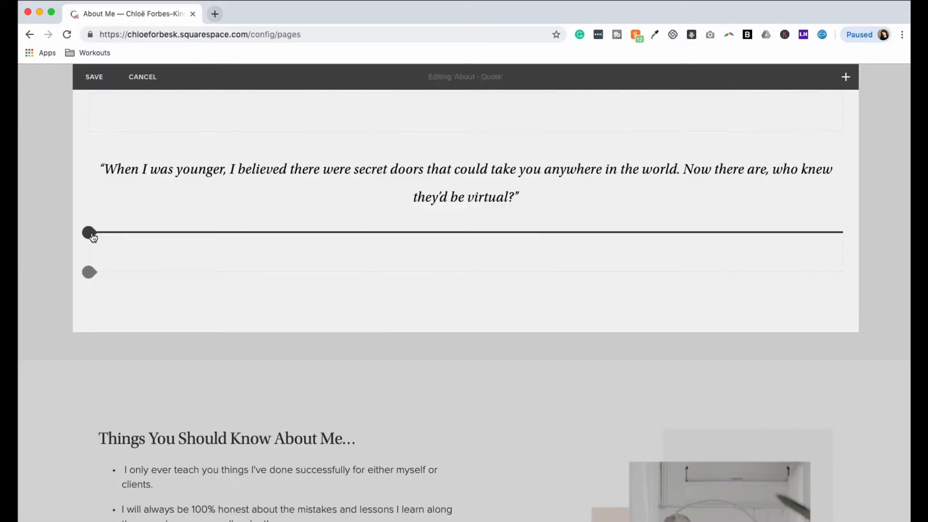
click(90, 233)
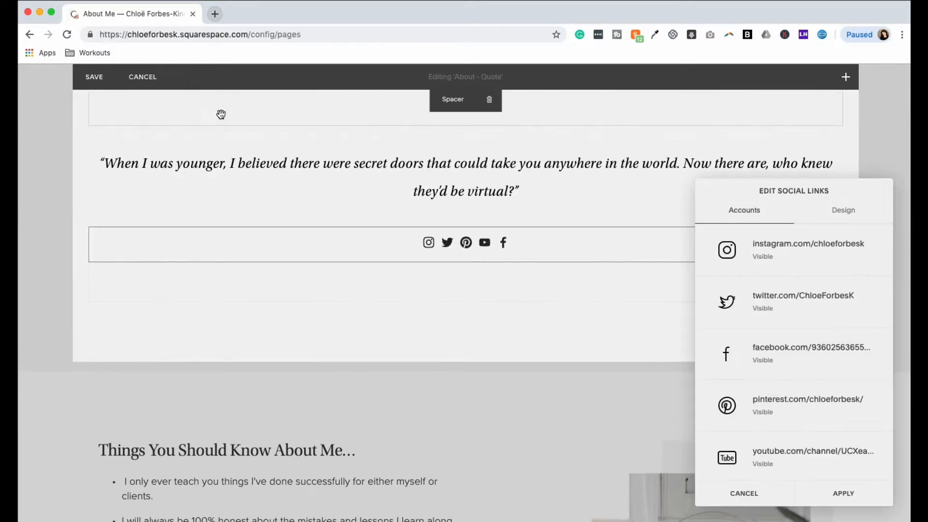
Step: Review the accounts listed in the social links block and inspect the YouTube link's settings without changing them
scroll(764, 309, down, 2)
scroll(769, 404, up, 2)
scroll(770, 404, down, 2)
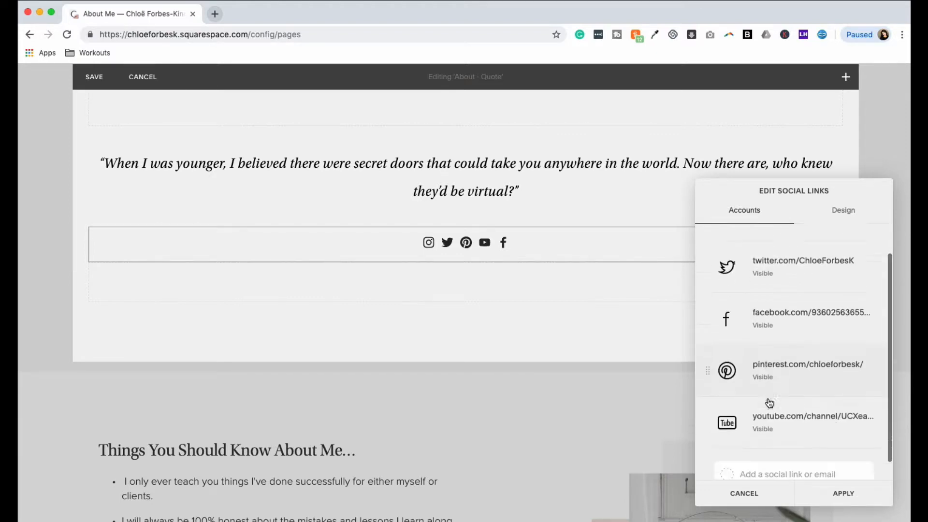
scroll(759, 405, up, 2)
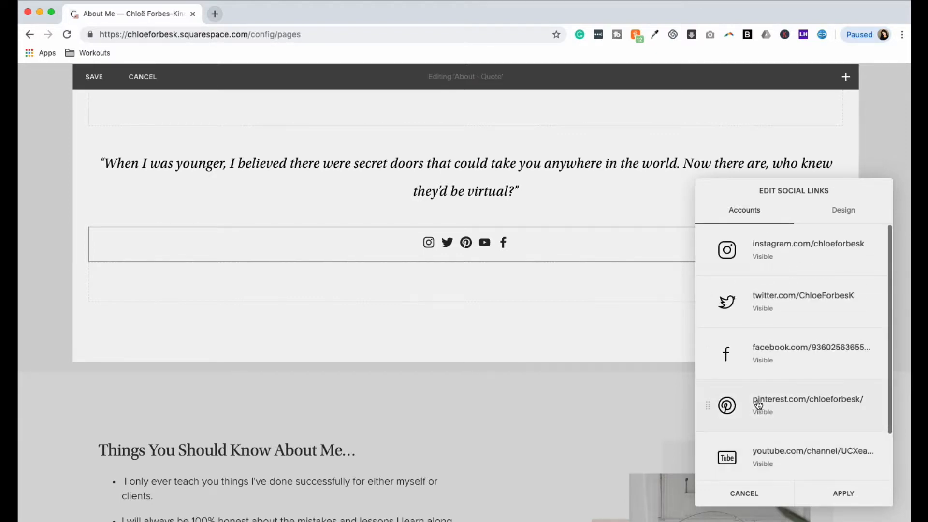
click(776, 454)
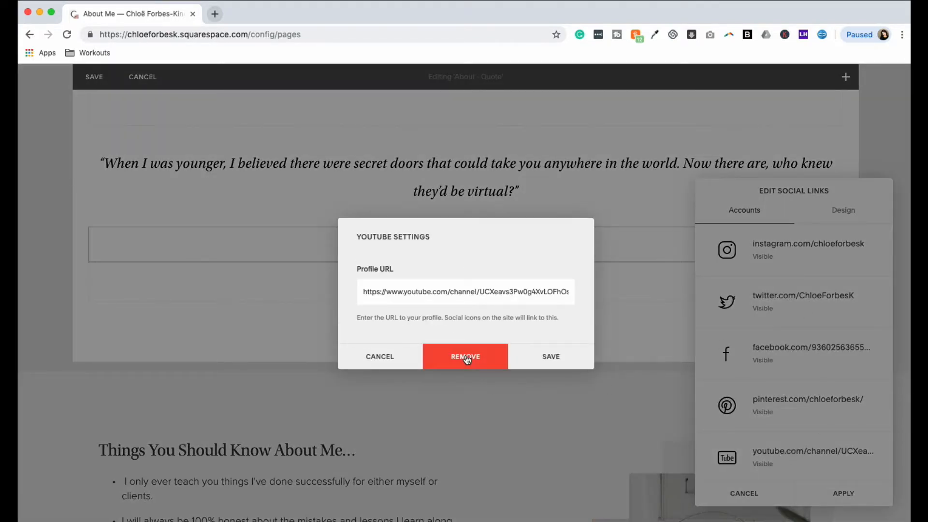
click(390, 358)
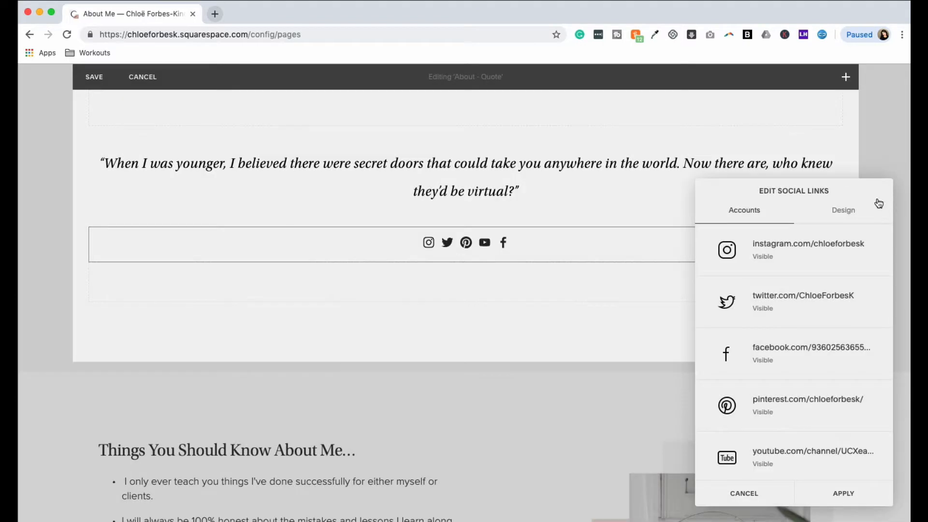
Step: Set the icon size of the social links block to Medium
click(851, 214)
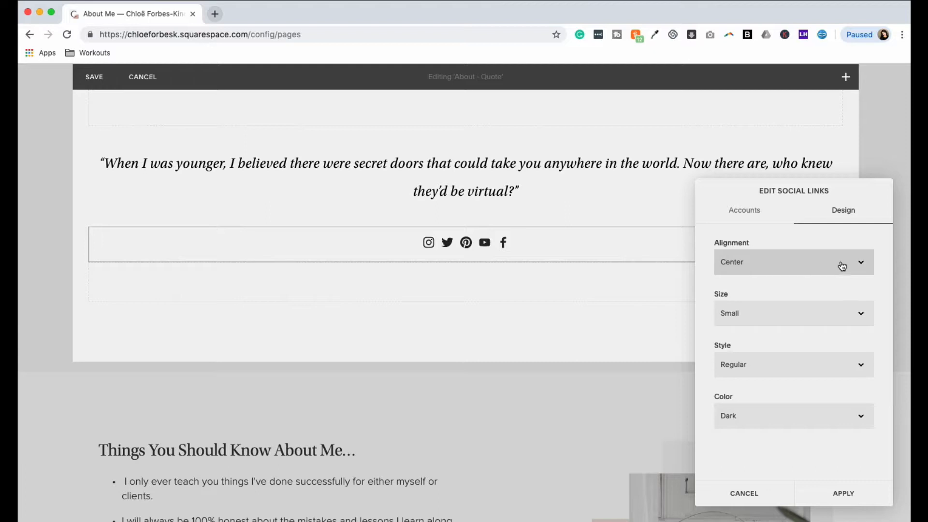
click(834, 321)
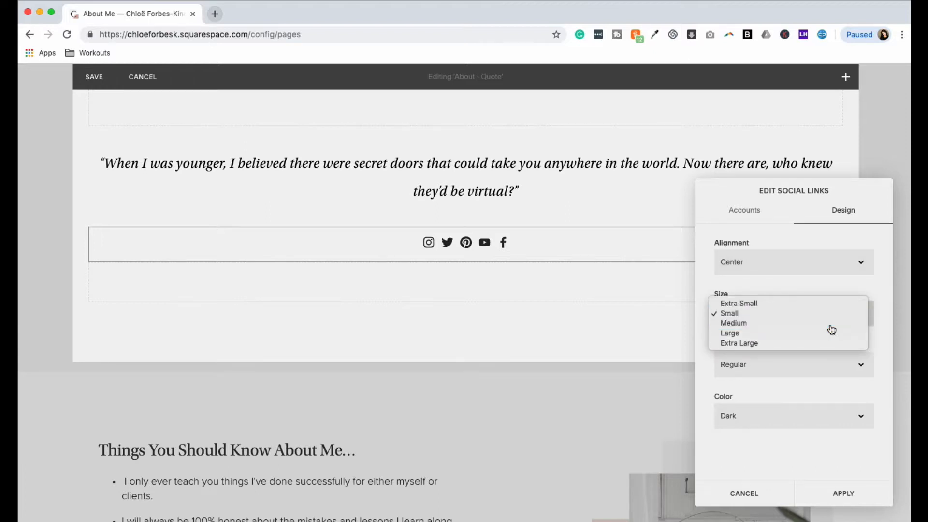
click(830, 324)
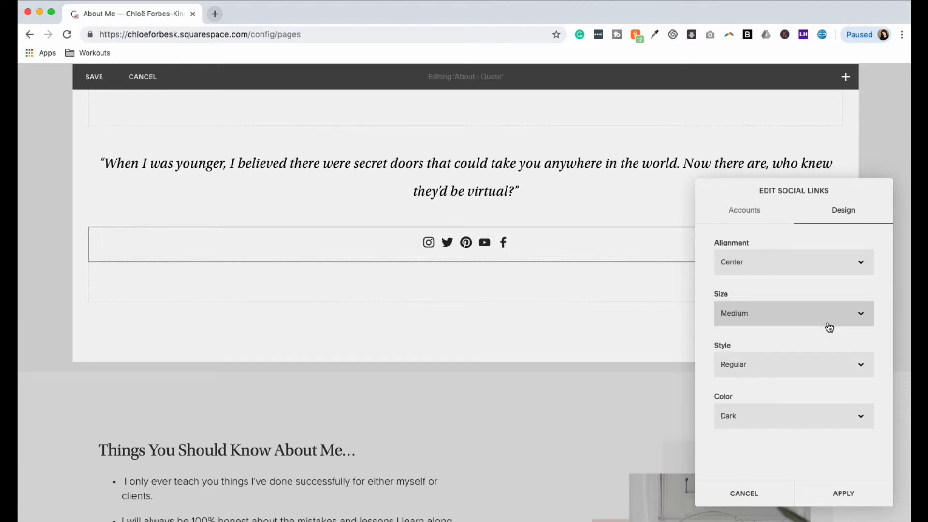
Step: Give the social links block the Circle - Solid icon style and Standard color, apply the design, and save the Quote section
click(835, 373)
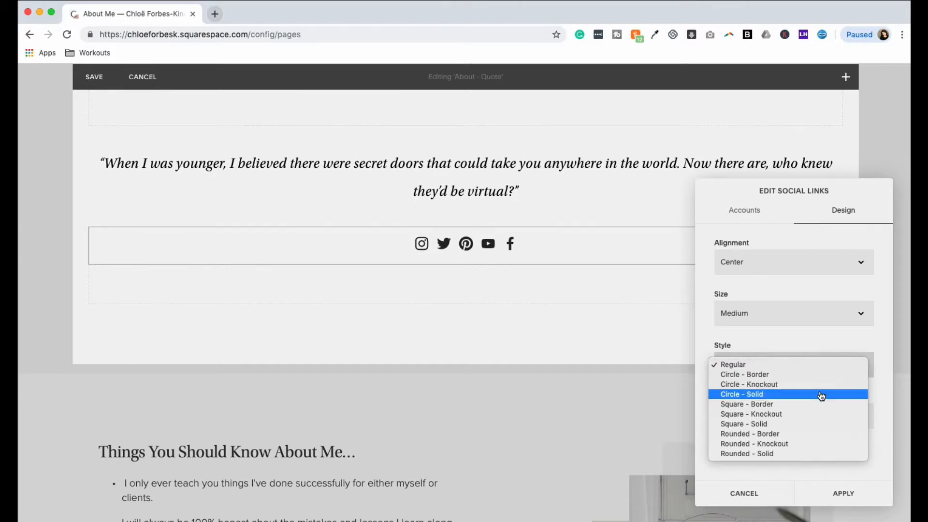
click(821, 394)
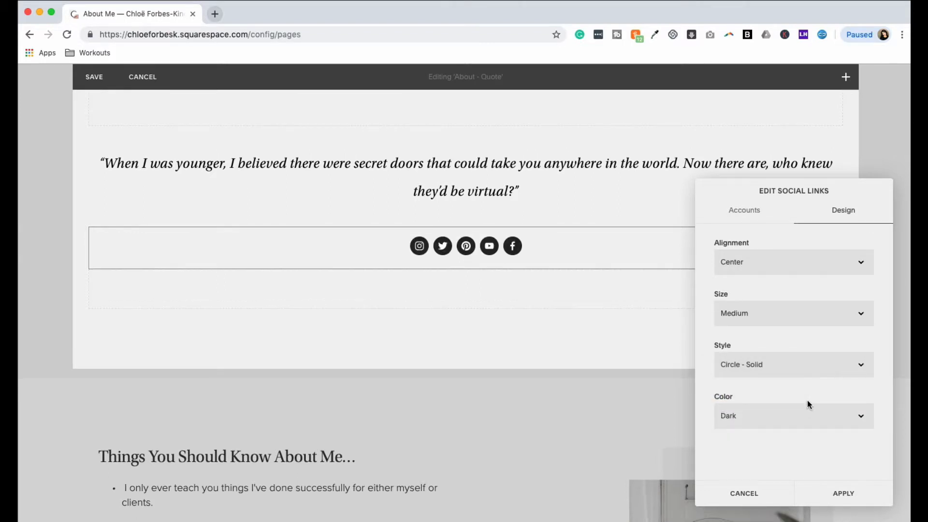
click(804, 415)
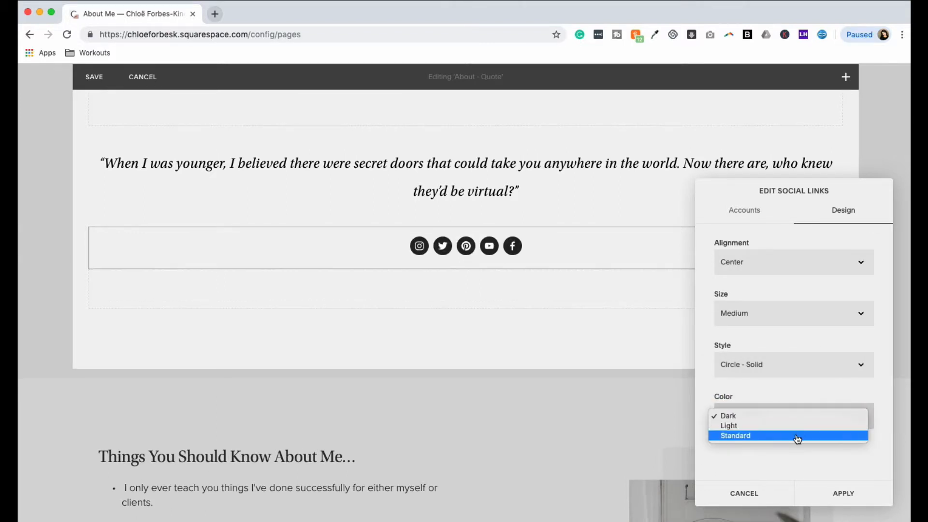
click(797, 437)
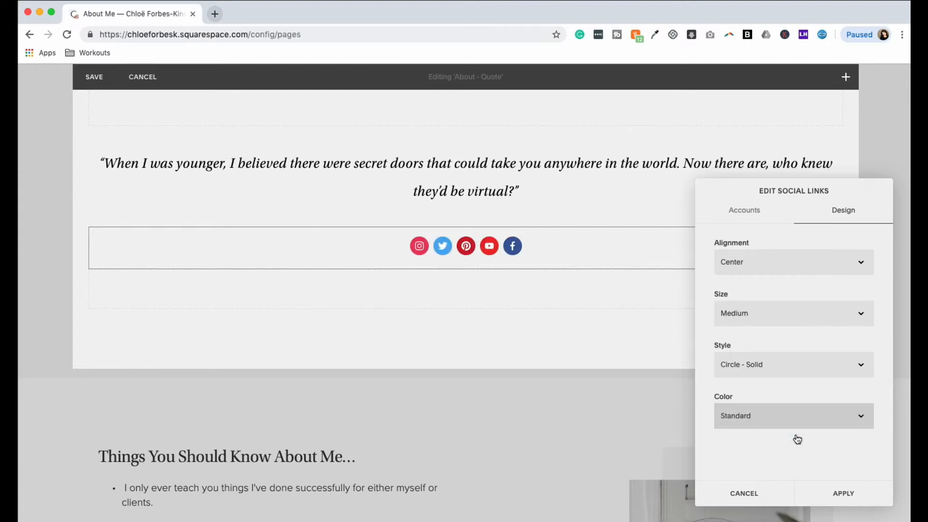
click(844, 494)
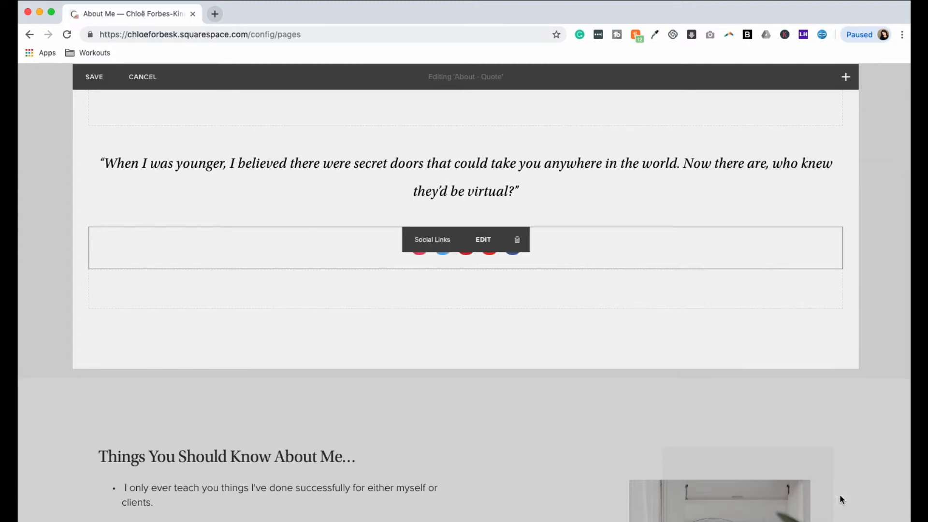
click(95, 78)
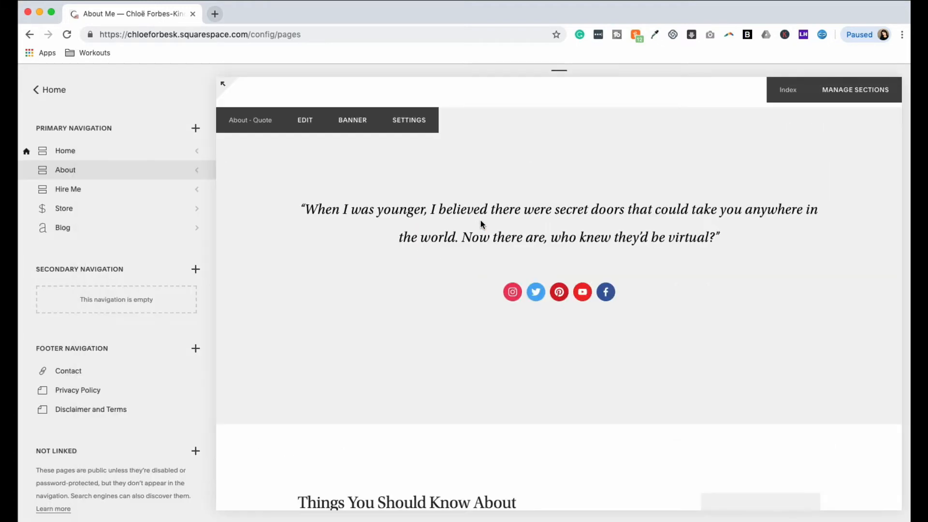